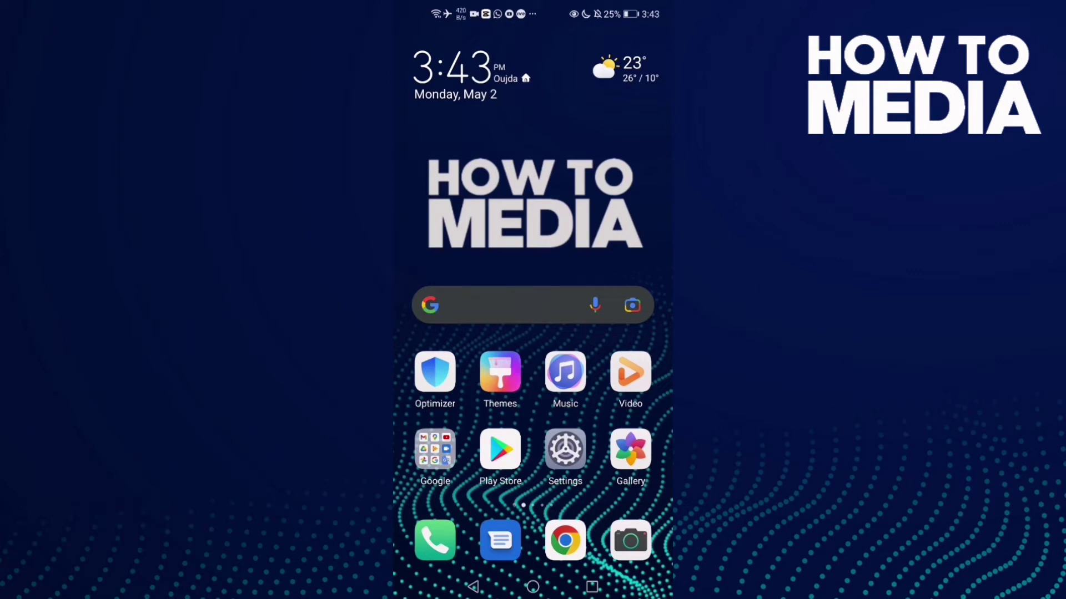
# Swipe to the home screen page that holds the Facebook icon.
pyautogui.moveTo(583, 375); pyautogui.dragTo(434, 375)
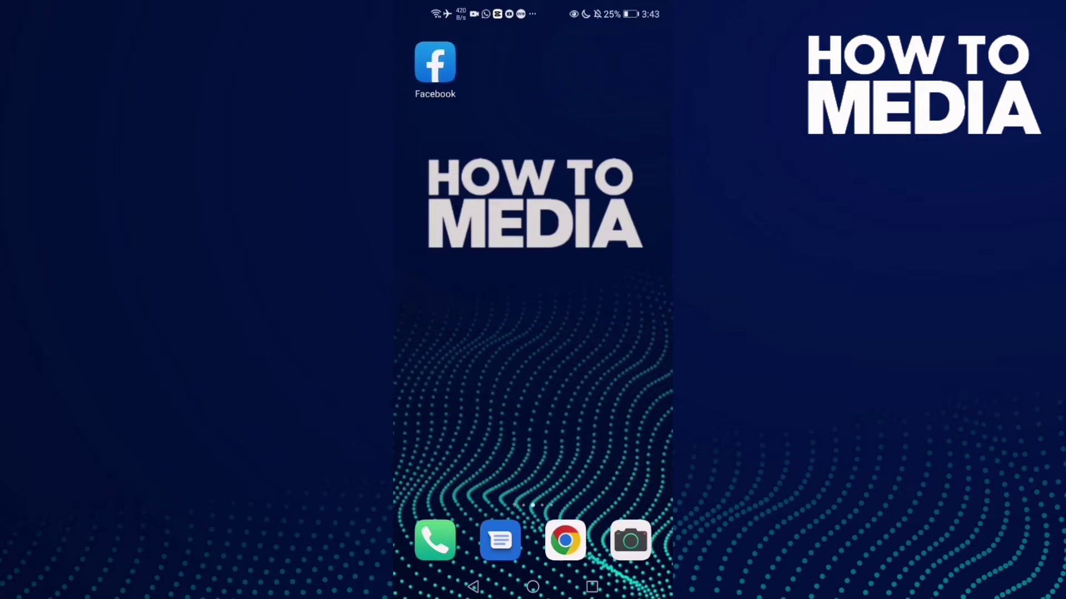
# Launch Facebook and expand Settings & Privacy from the main menu.
pyautogui.click(436, 63)
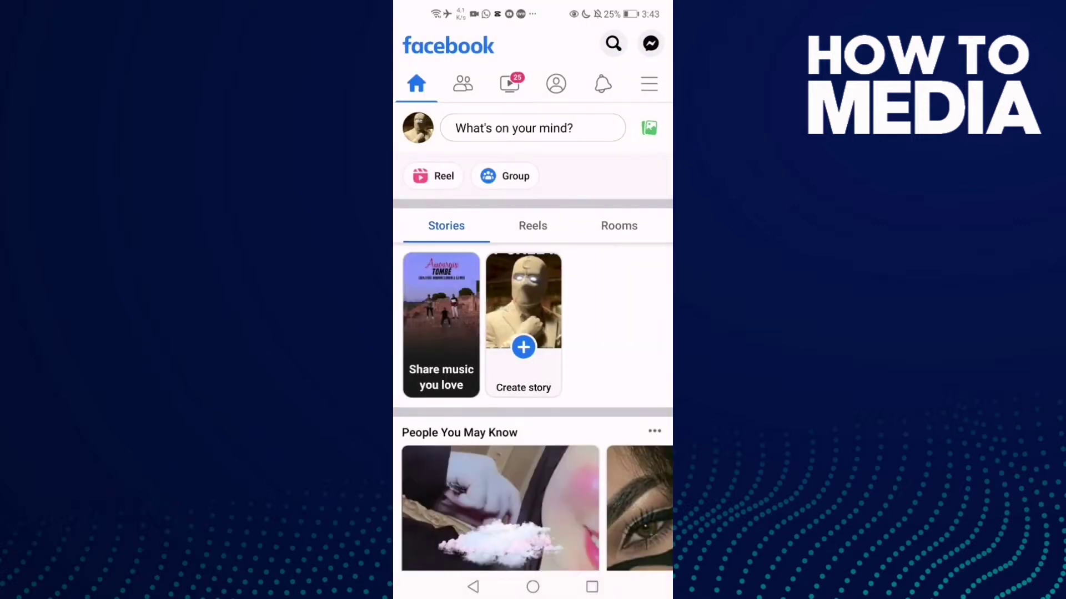
pyautogui.click(649, 84)
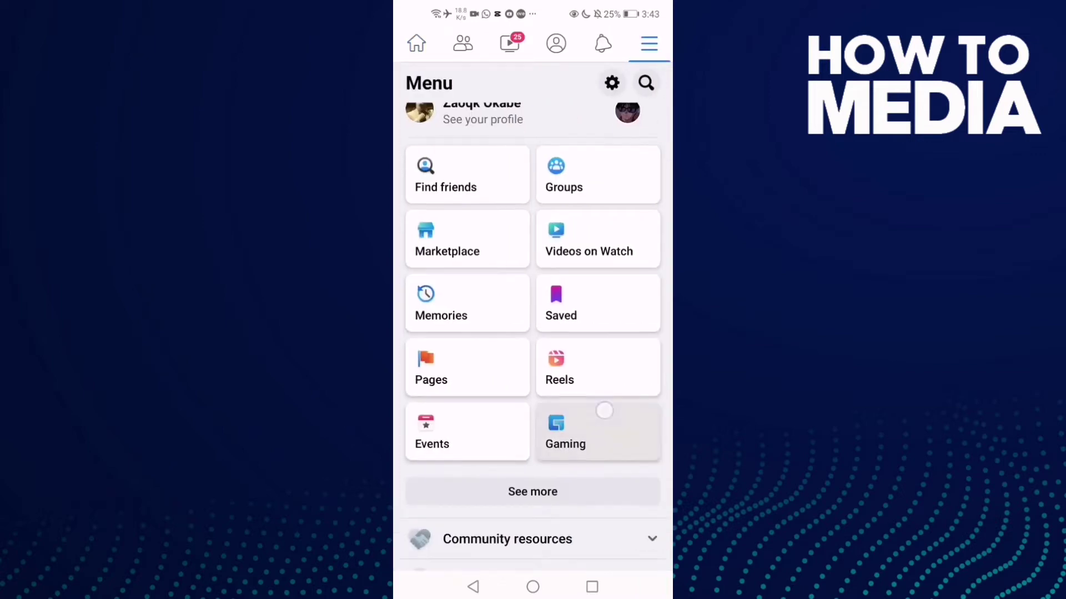
pyautogui.moveTo(629, 417); pyautogui.dragTo(629, 279)
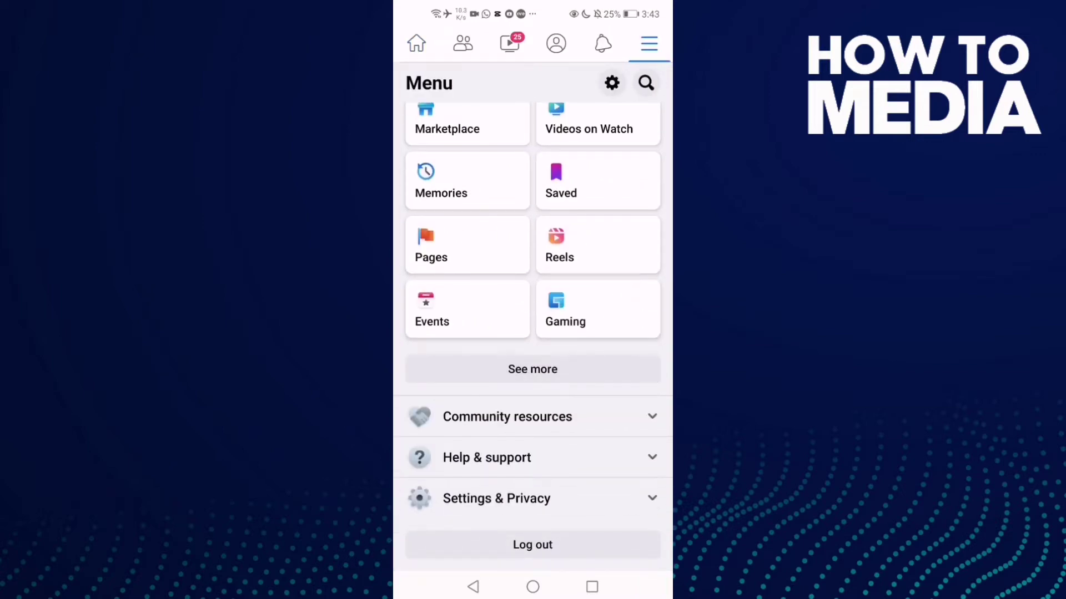
pyautogui.click(532, 499)
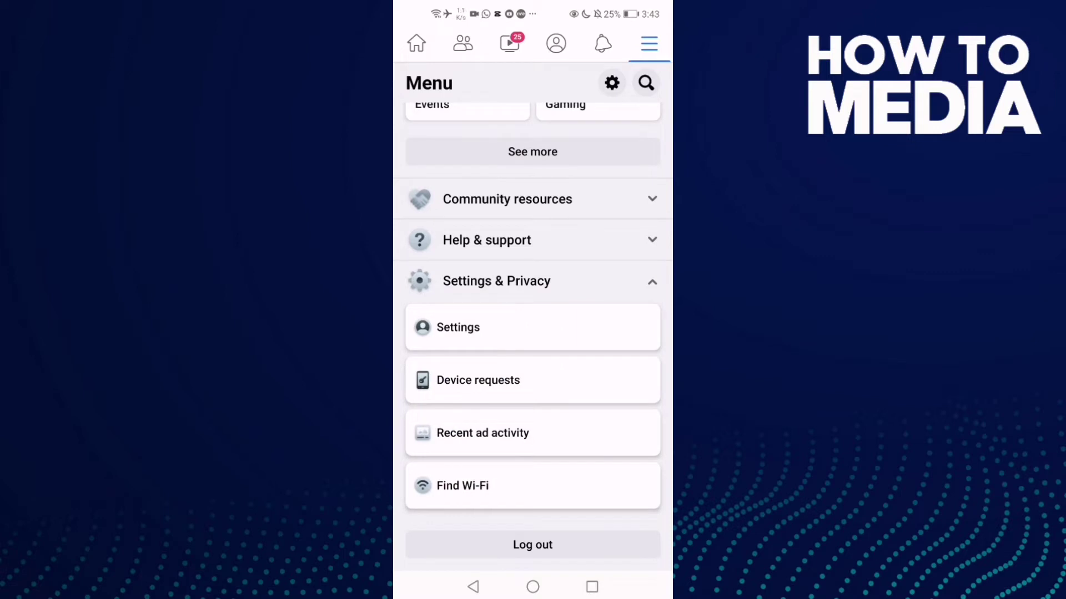
# Open Settings, then the Followers and public content page under Audience and visibility.
pyautogui.click(524, 327)
pyautogui.scroll(-10, 596, 425)
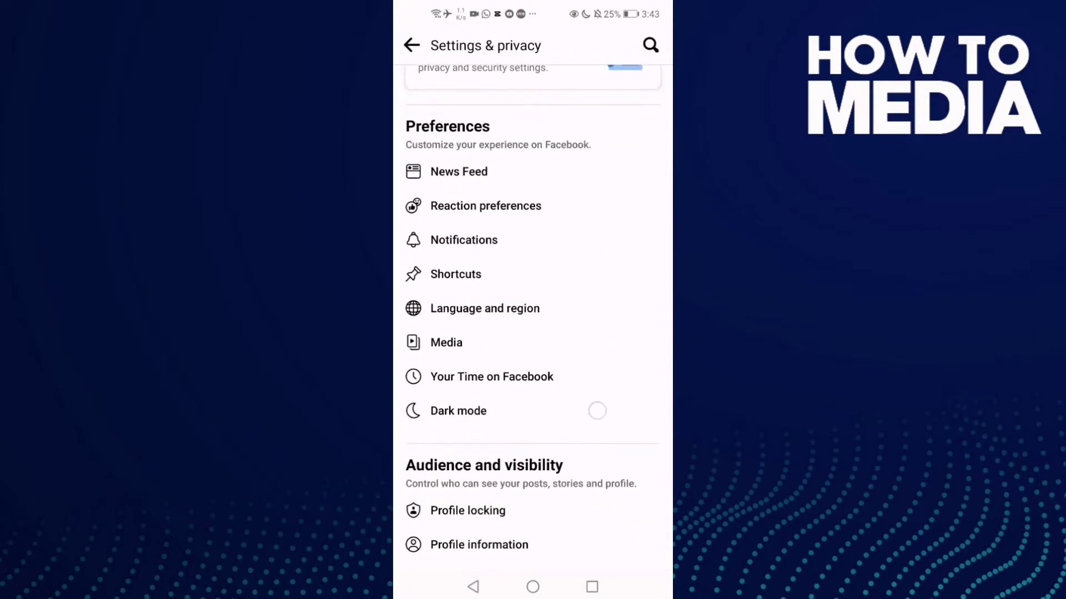
pyautogui.scroll(-2, 595, 375)
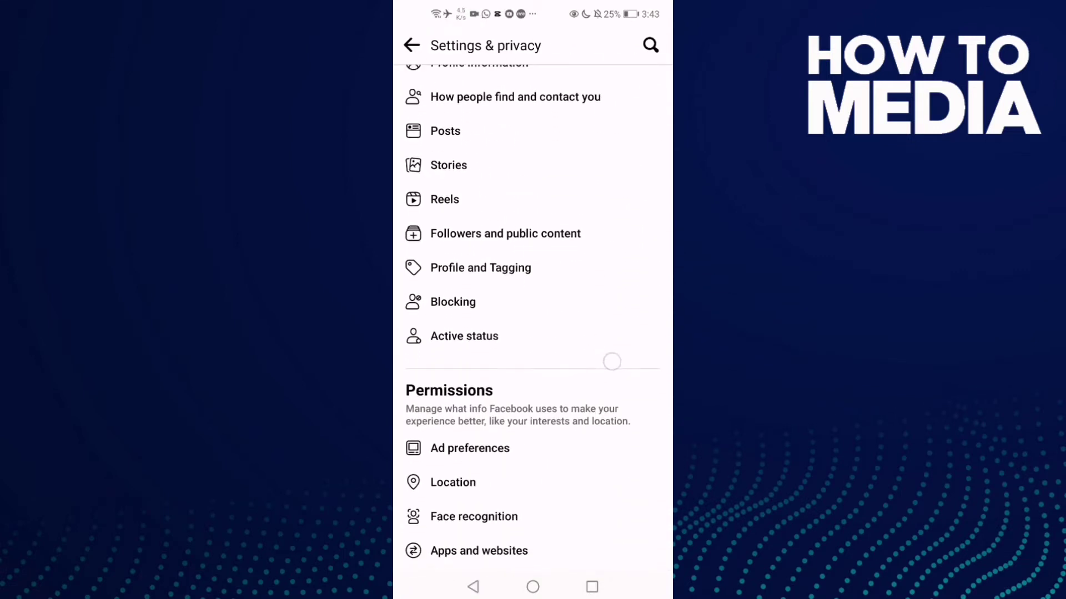
pyautogui.scroll(4, 588, 401)
pyautogui.scroll(1, 588, 400)
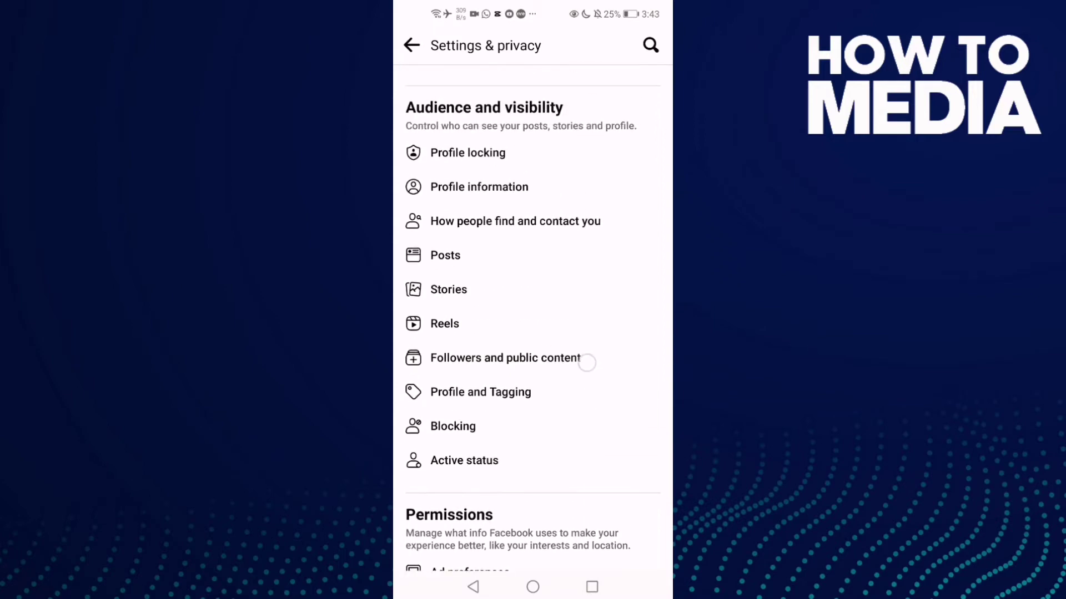
pyautogui.click(553, 365)
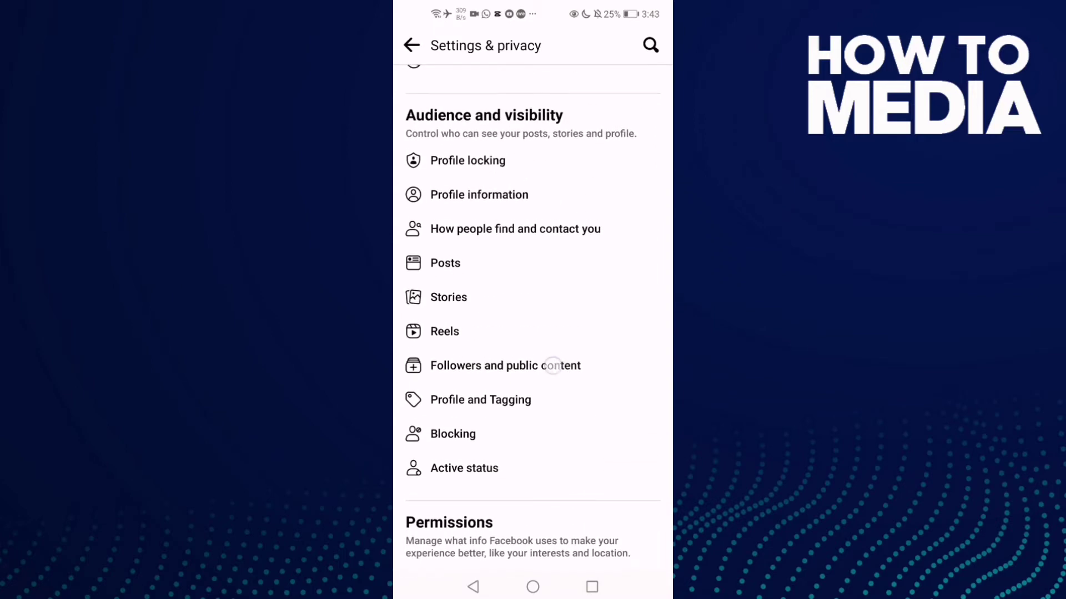
pyautogui.scroll(-5, 533, 375)
pyautogui.scroll(-5, 533, 374)
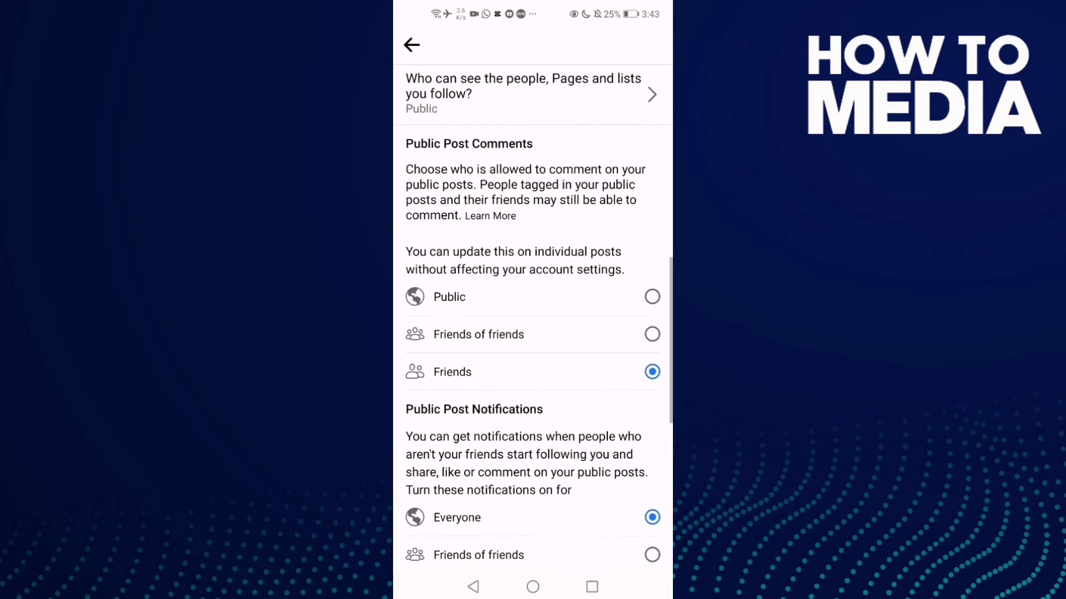
pyautogui.scroll(-5, 533, 375)
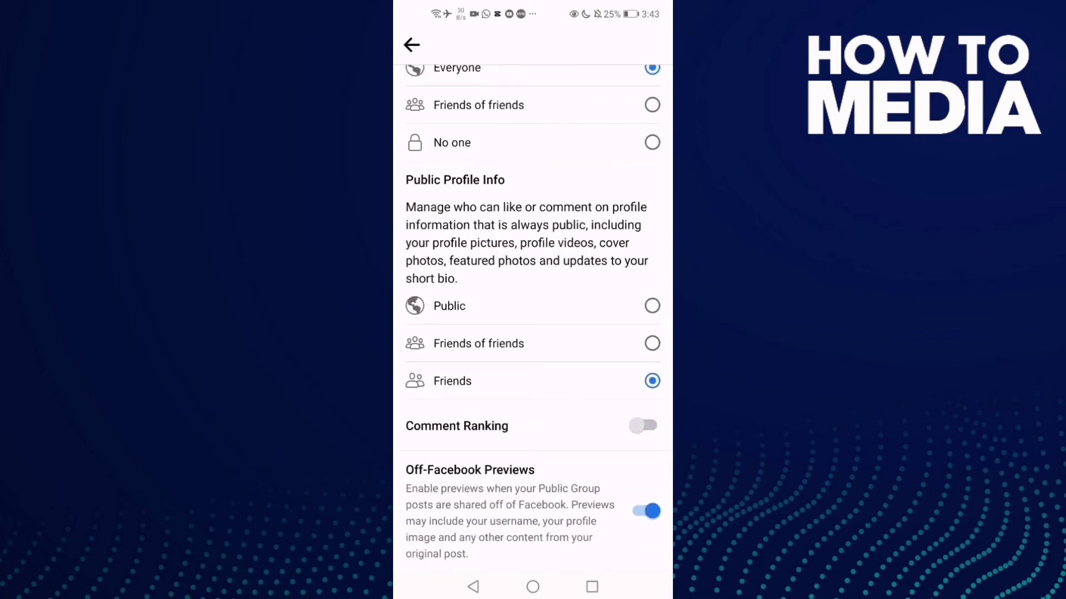
# Turn on the Comment Ranking toggle.
pyautogui.click(643, 425)
pyautogui.scroll(2, 533, 316)
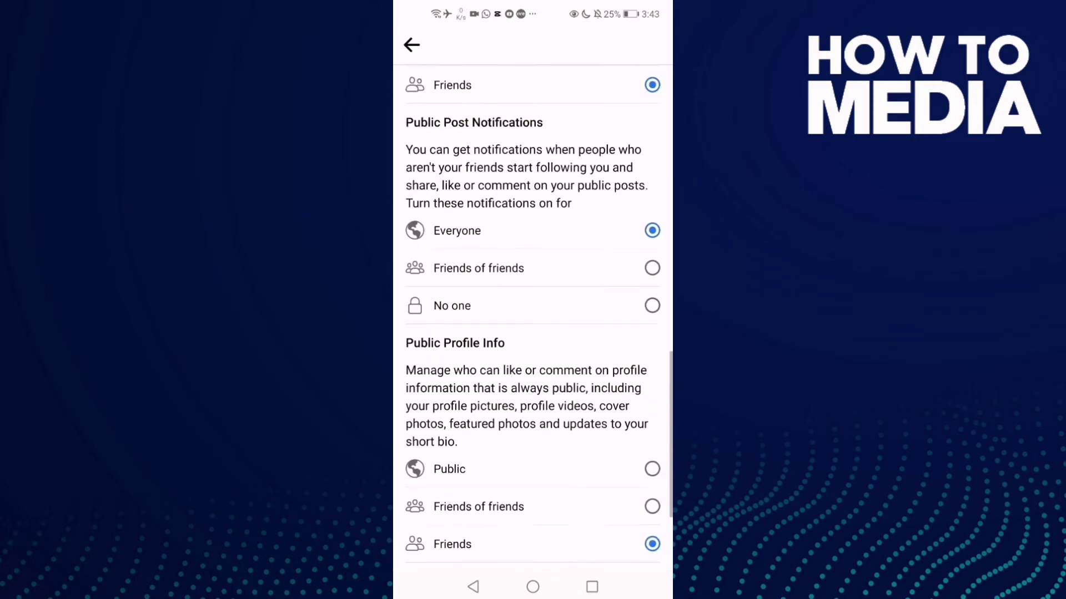
pyautogui.scroll(-2, 533, 317)
# Close Facebook with Home and swipe to the main page with the clock and apps.
pyautogui.click(533, 587)
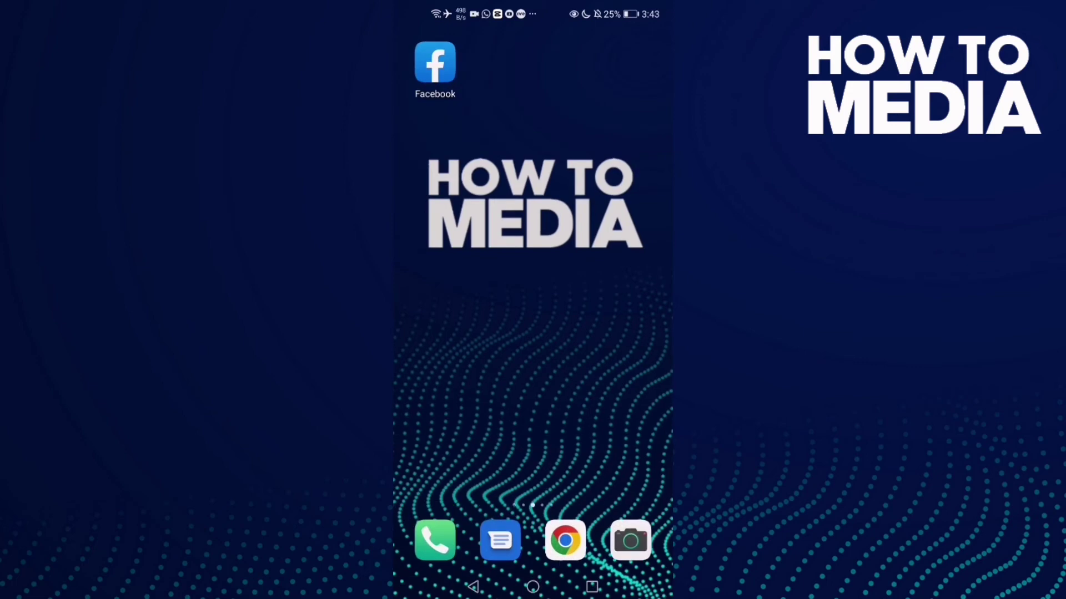
pyautogui.moveTo(449, 333); pyautogui.dragTo(616, 333)
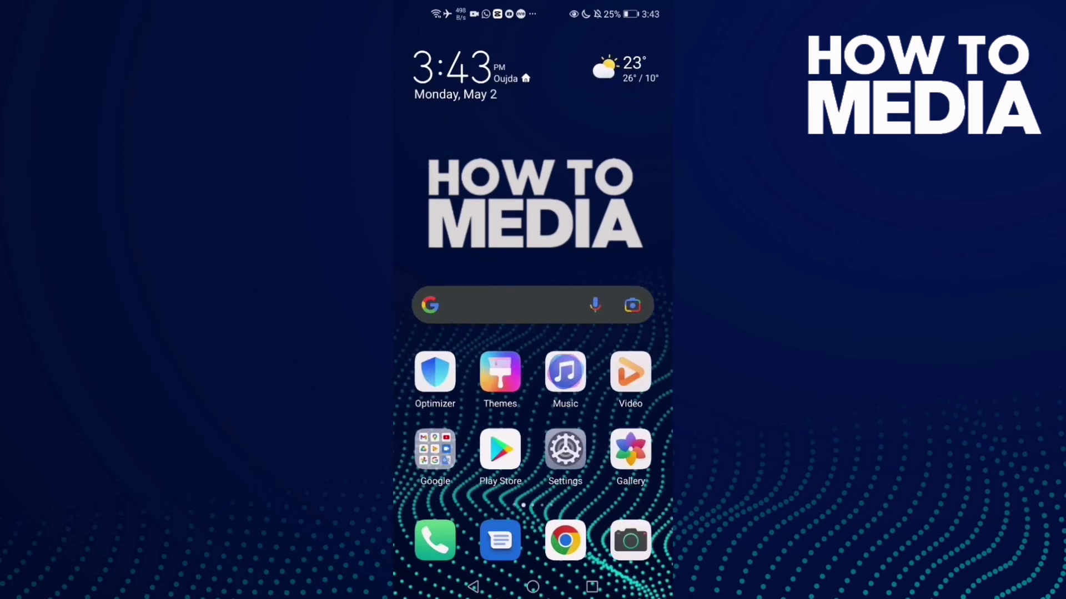